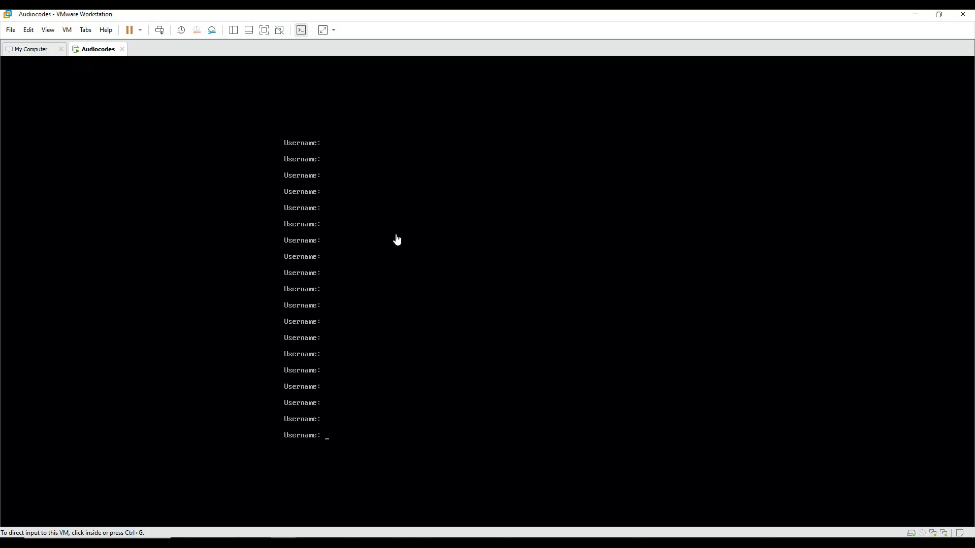
Step: Log in at the SBC console with the admin username and password, retrying after Access denied
left_click(398, 240)
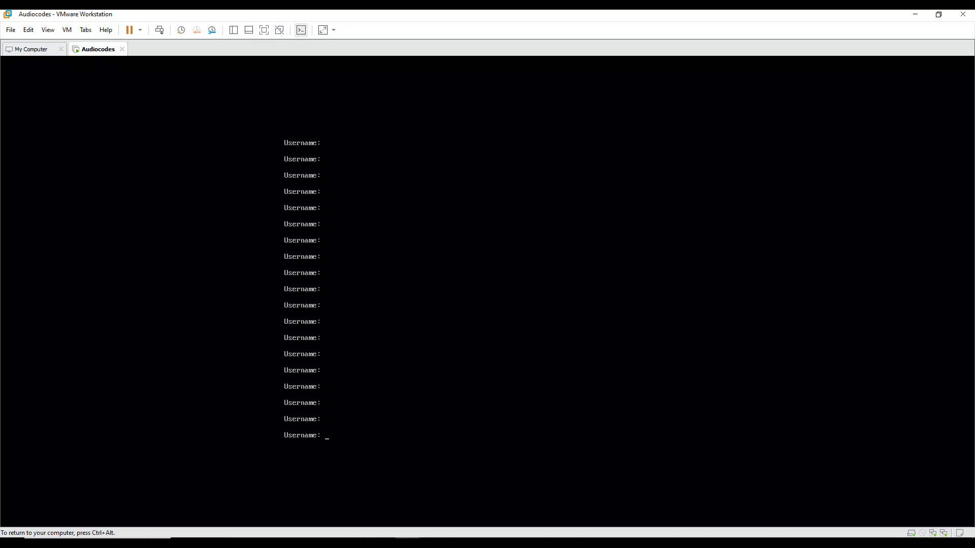
type("admin")
key("Return")
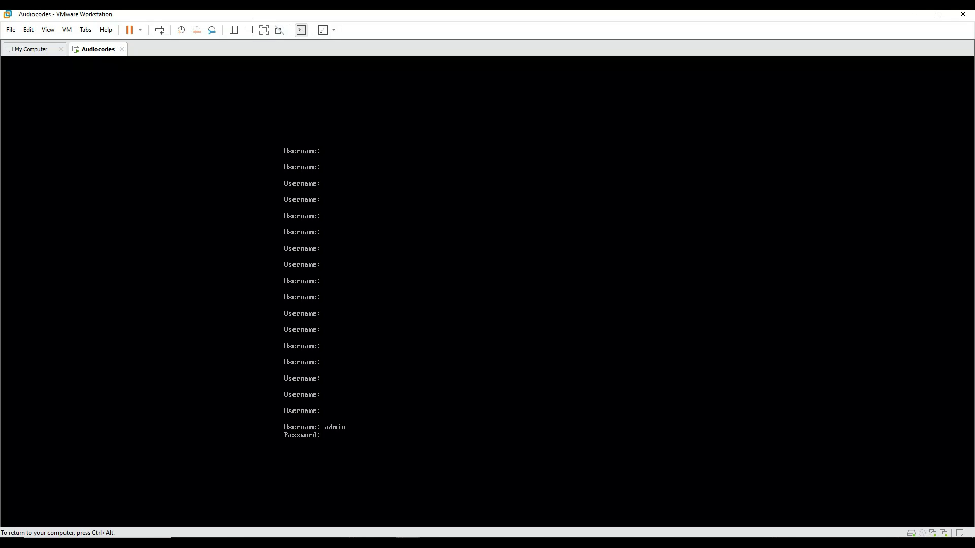
key("Return")
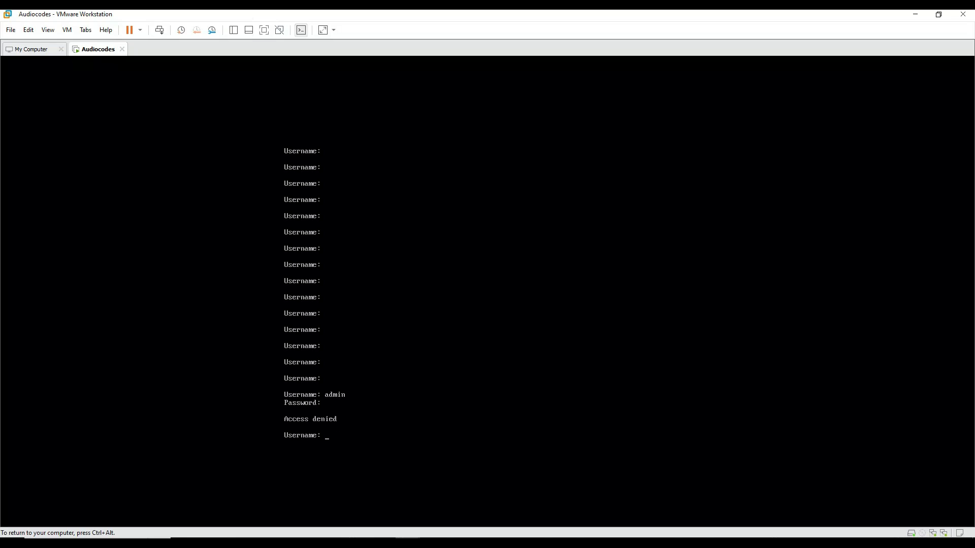
key("ctrl+alt")
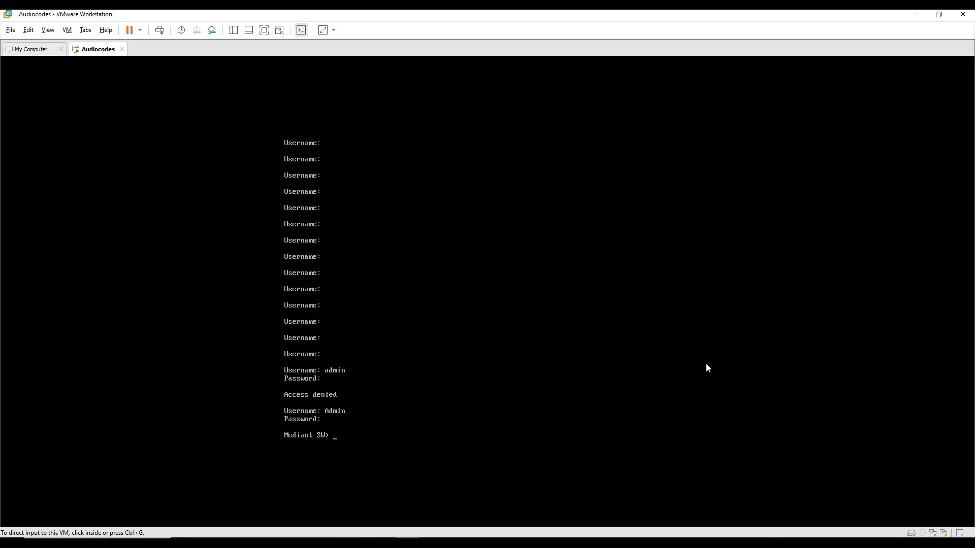
left_click(706, 364)
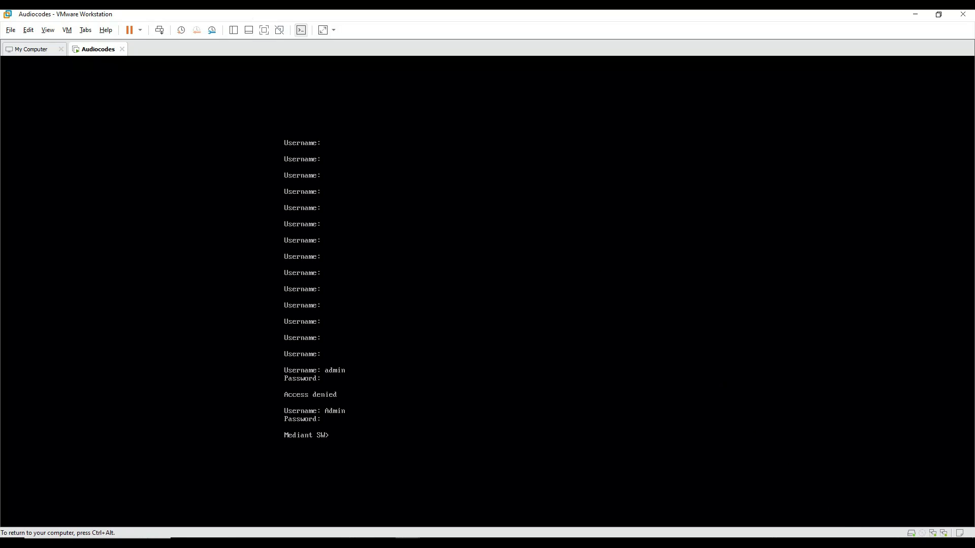
Step: Enable privileged mode with 'en' and the enable password
type("en")
key("Return")
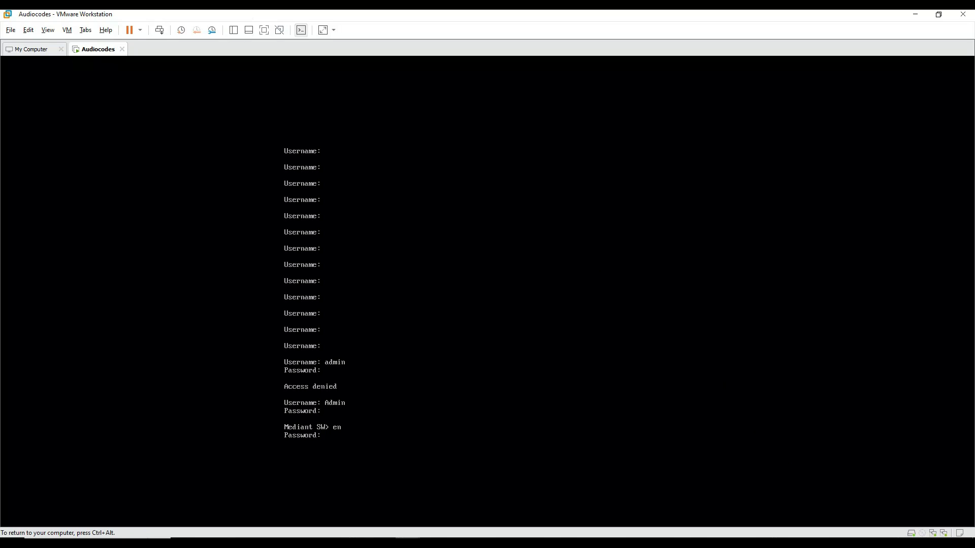
key("Return")
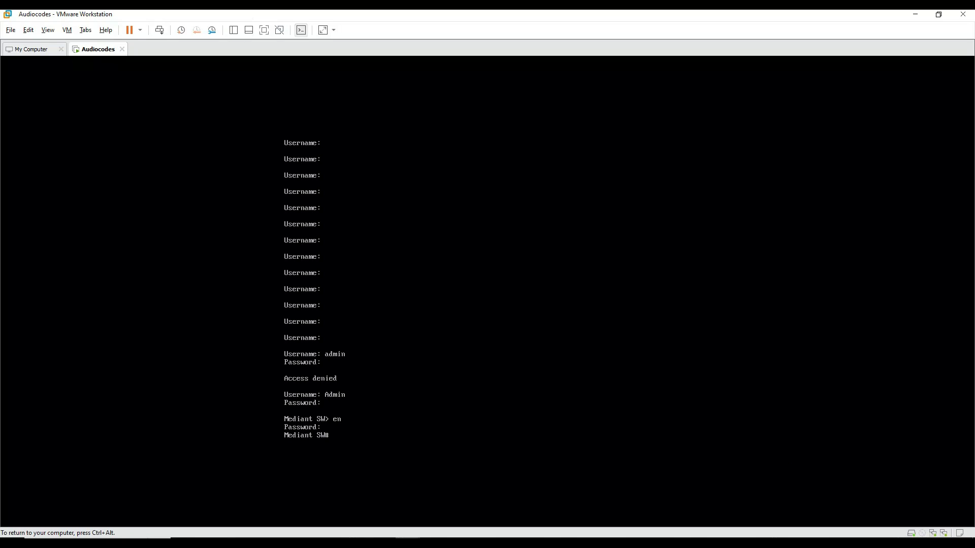
key("Return")
key("Return")
key("Return")
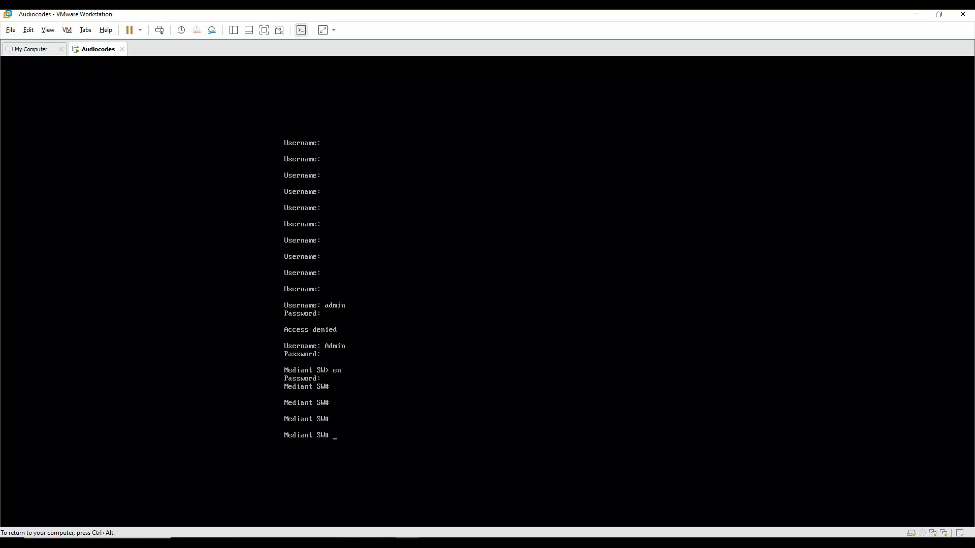
Step: Enter 'config t', discard the partial network command, exit, and begin typing 'conf voip'
type("config r")
key("BackSpace")
type("t")
key("Return")
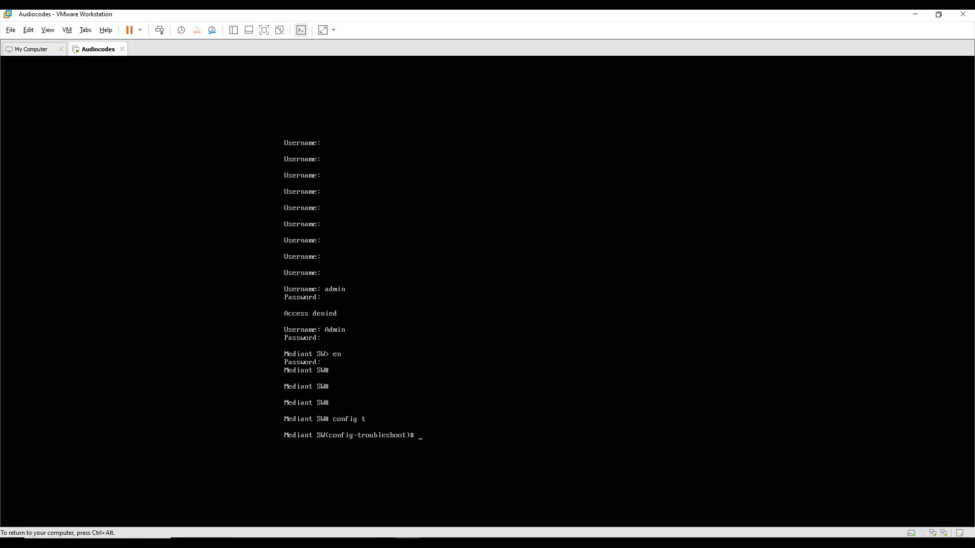
type("netwo")
key("ctrl+alt")
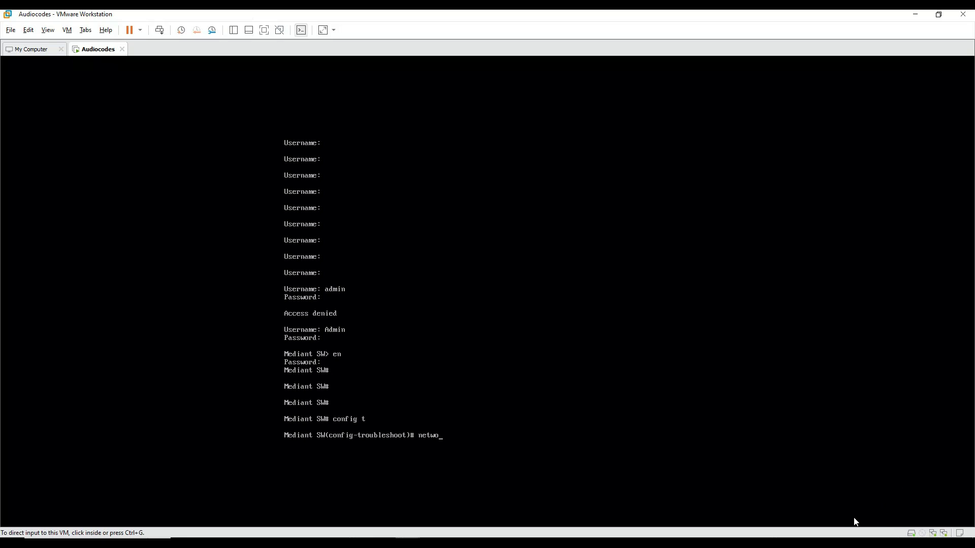
left_click(708, 405)
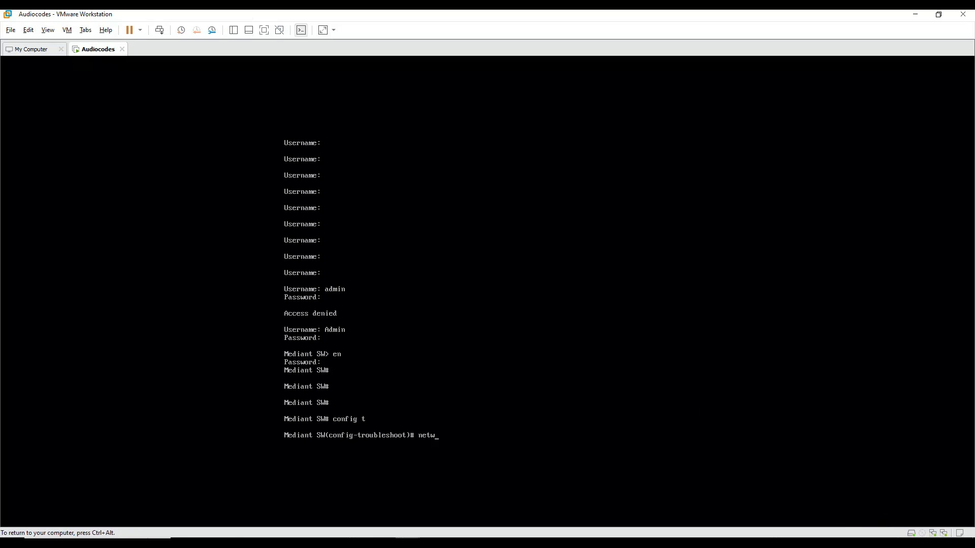
key("BackSpace")
key("BackSpace")
key("BackSpace")
key("BackSpace")
type("exit")
key("Return")
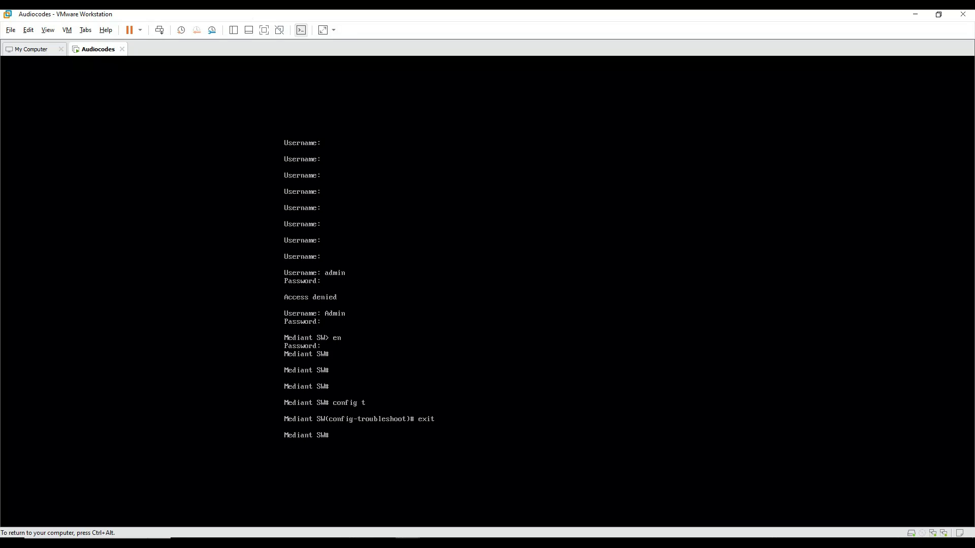
type("conf voip")
Step: Enter VoIP configuration and run the 'interface network-if' command
key("Return")
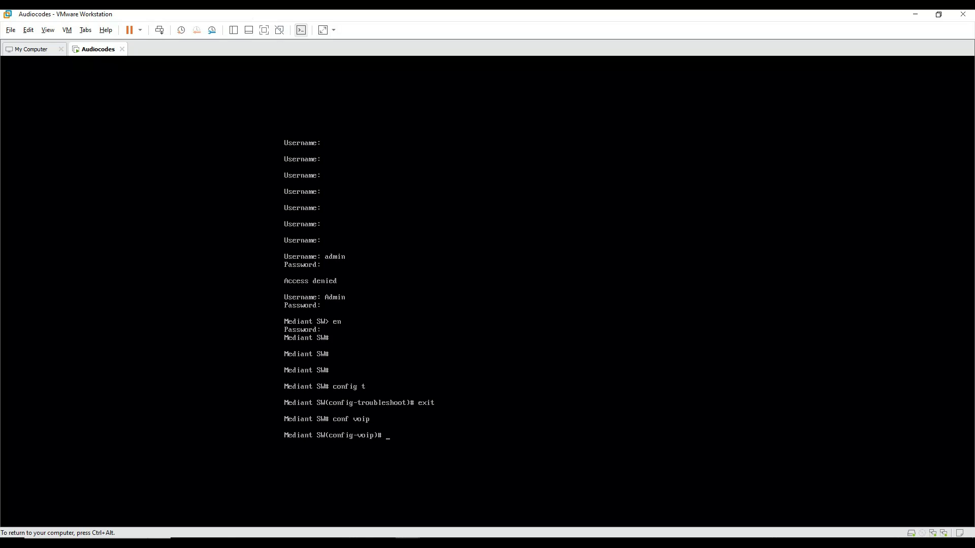
type("interface netw")
key("BackSpace")
key("Tab")
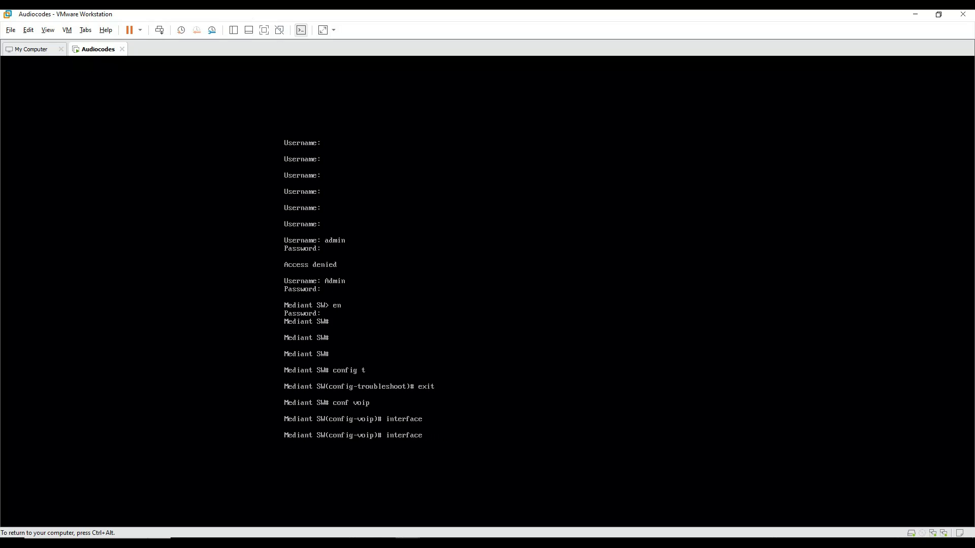
type("network-if -")
key("Return")
Step: Open network interface 0 configuration and type 'ip-address 172.16.0.180'
key("Up")
type("0")
key("Return")
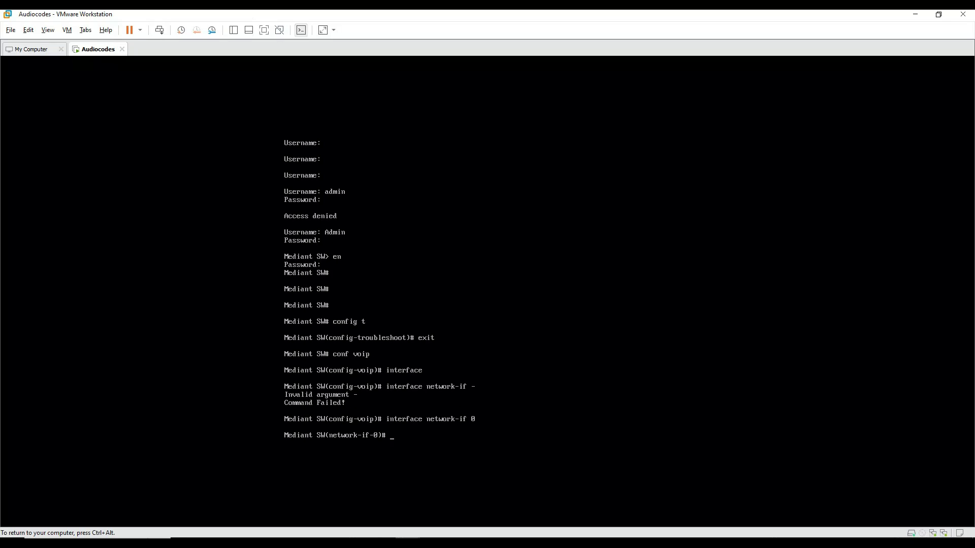
key("Return")
key("Return")
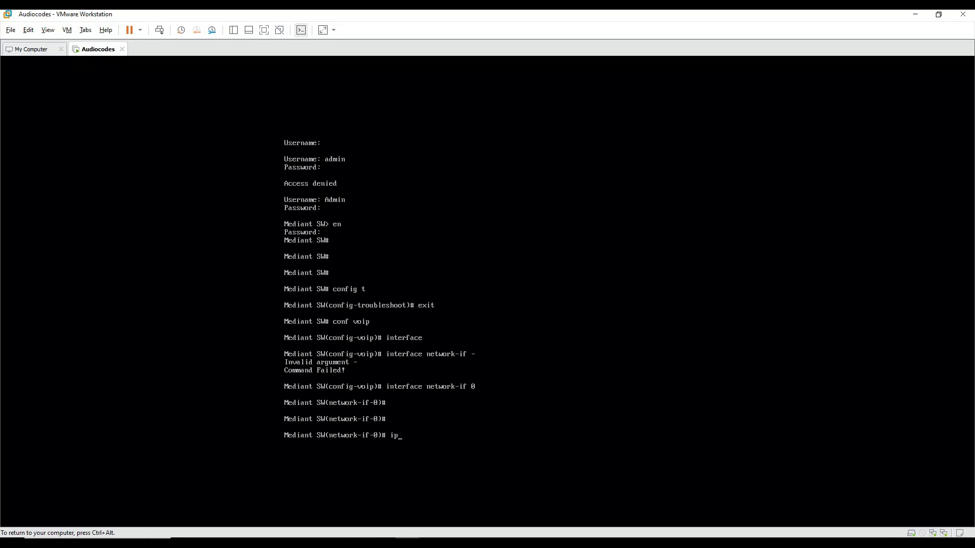
type("ip-address 172")
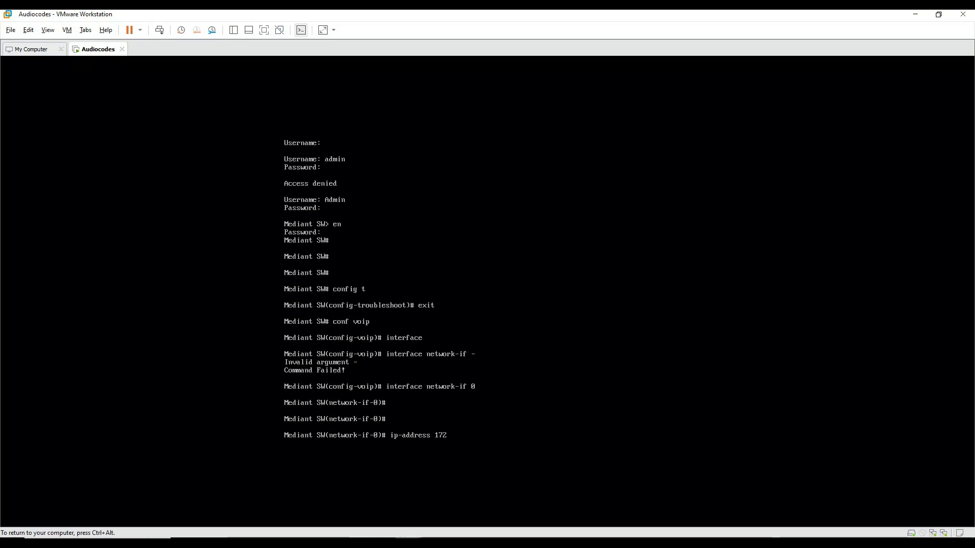
type(".16.0.1")
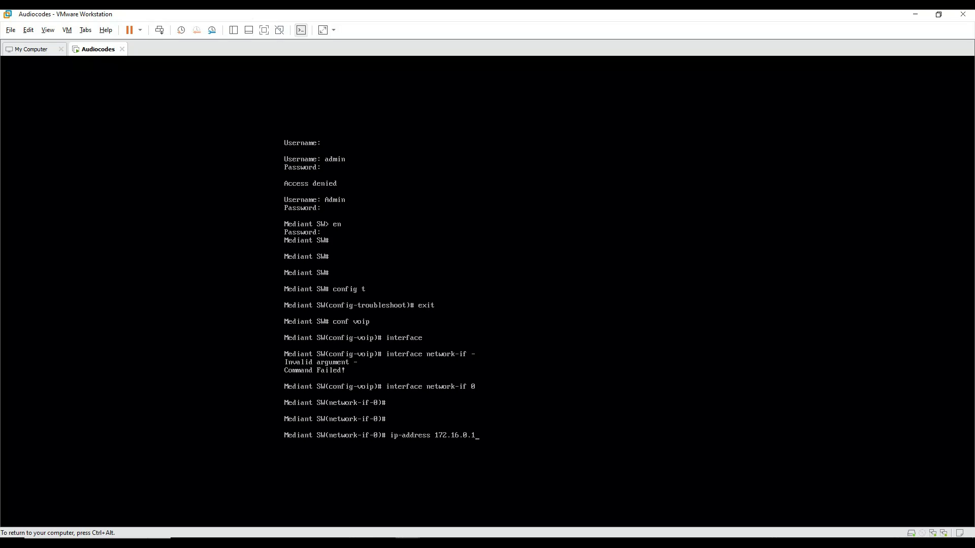
type("80")
Step: Apply address 172.16.0.180 with prefix length 24 and gateway 172.16.0.1
key("Return")
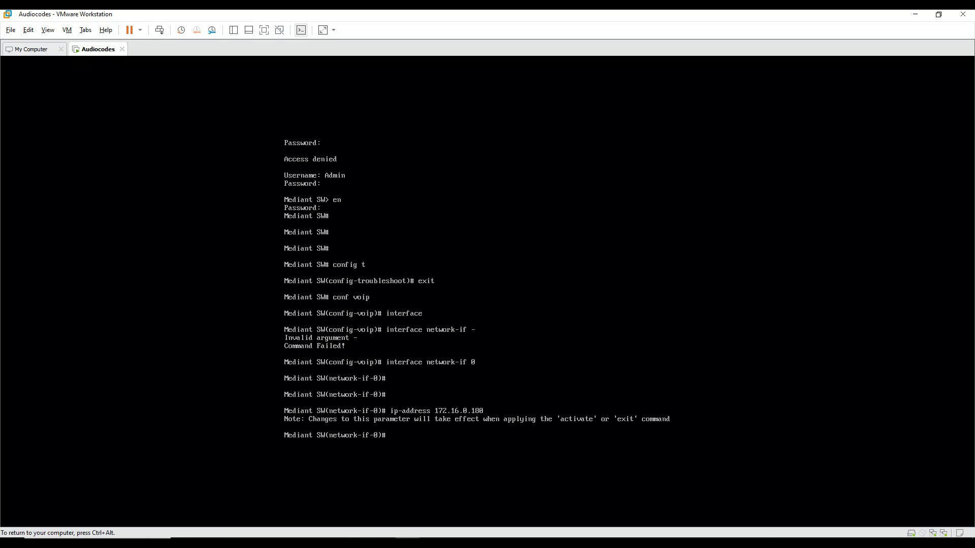
type("prefix-length 24")
key("Return")
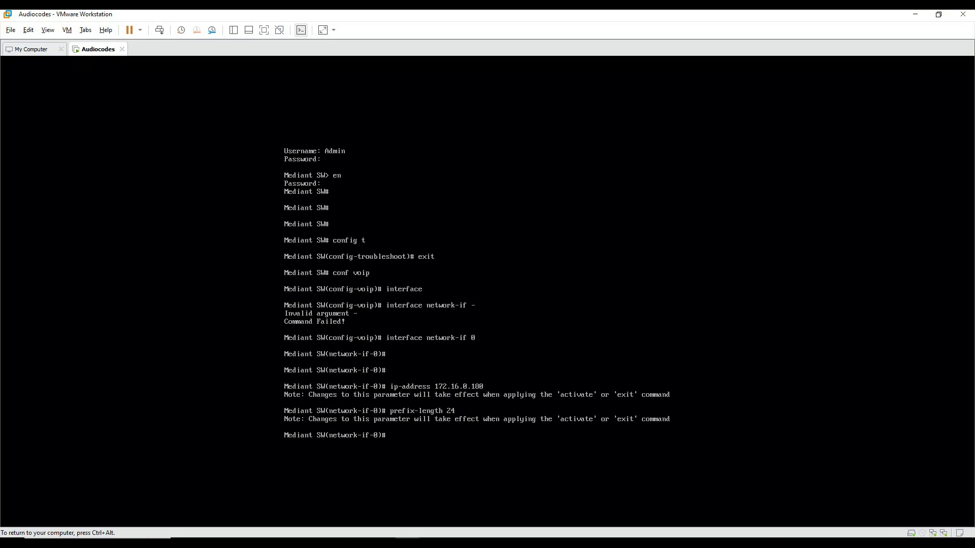
type("gateway 172.16.0.1")
key("Return")
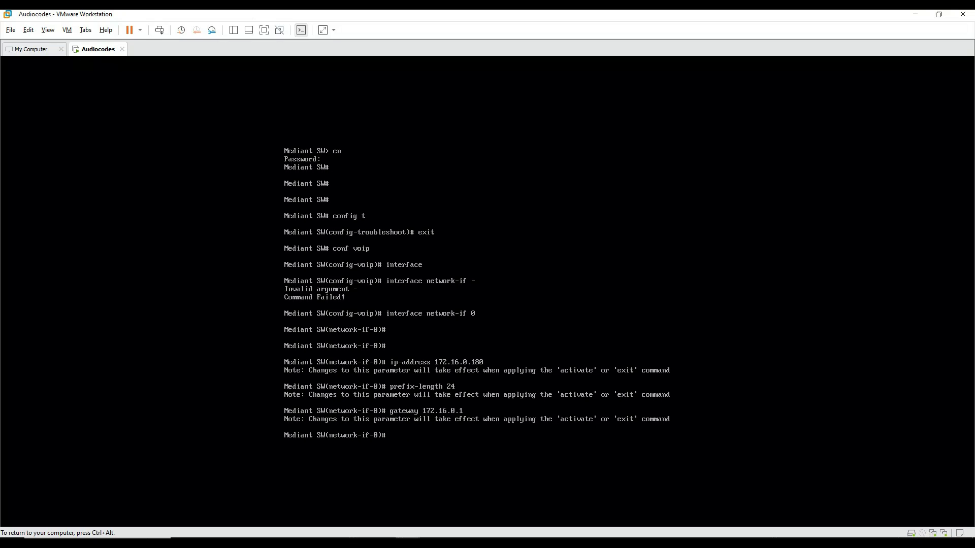
Step: Set primary DNS 172.16.0.1 and activate the interface settings
type("primary-dns 172.16.0.1")
key("Return")
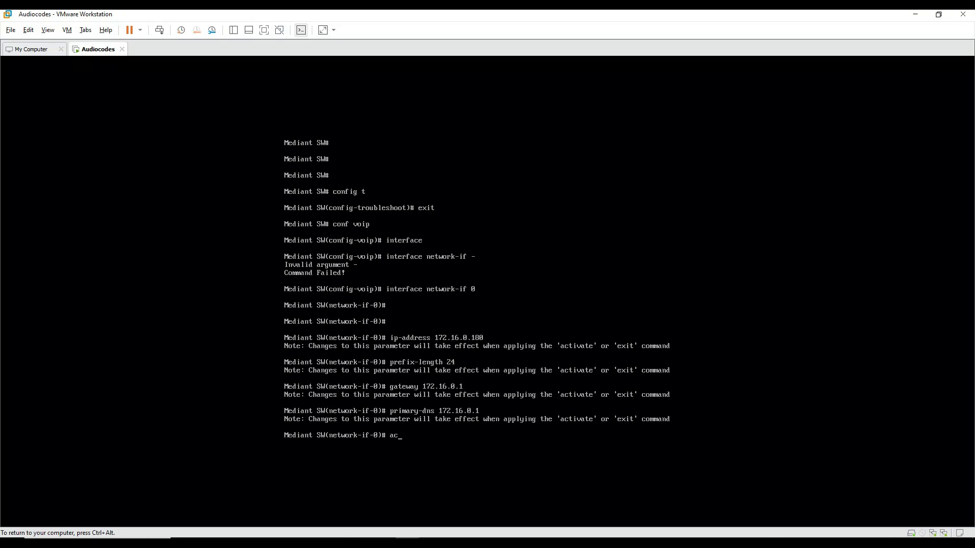
type("acti")
key("Tab")
key("Return")
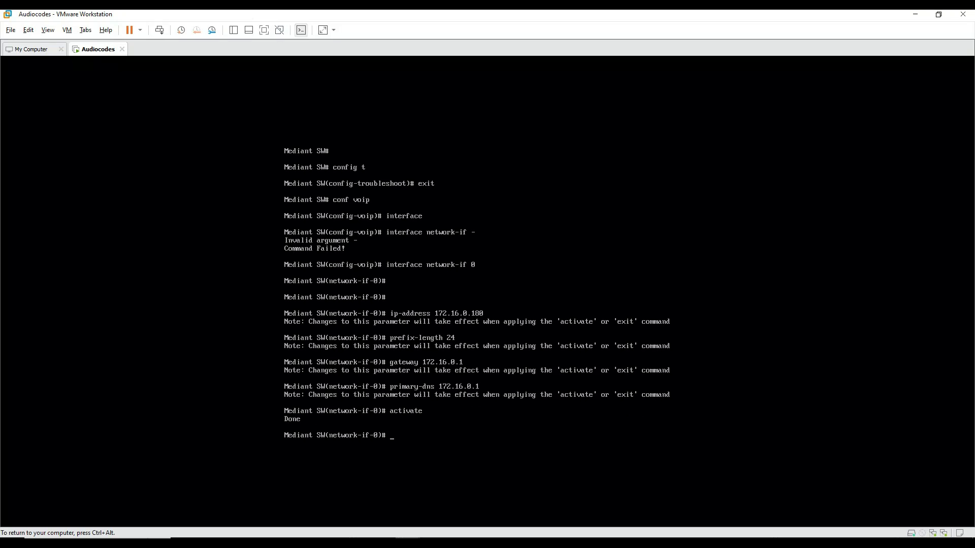
key("ctrl+alt")
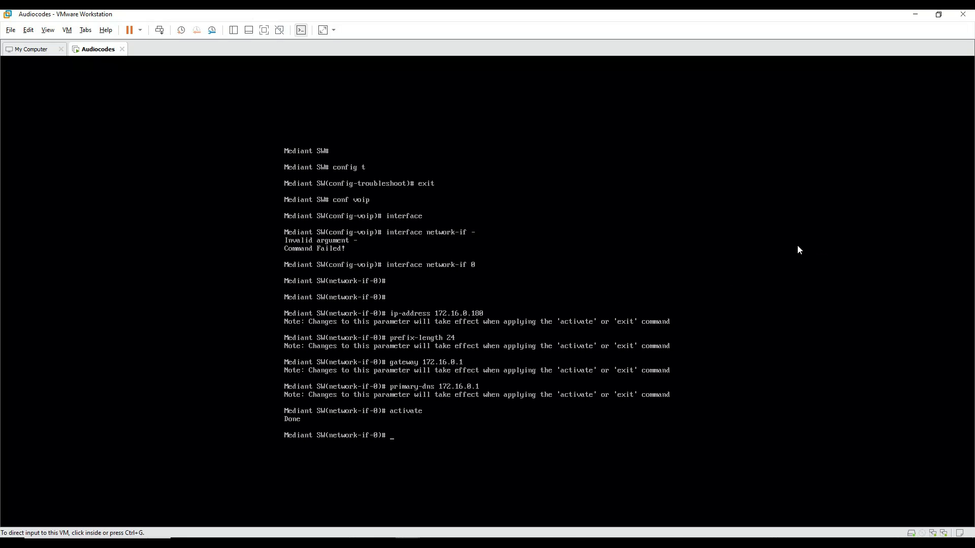
Step: Run 'ping 172.16.0.180 -t' in cmd, confirm replies, stop it, and close the window
key("super+r")
type("cmd")
key("Return")
type("ping 172.1")
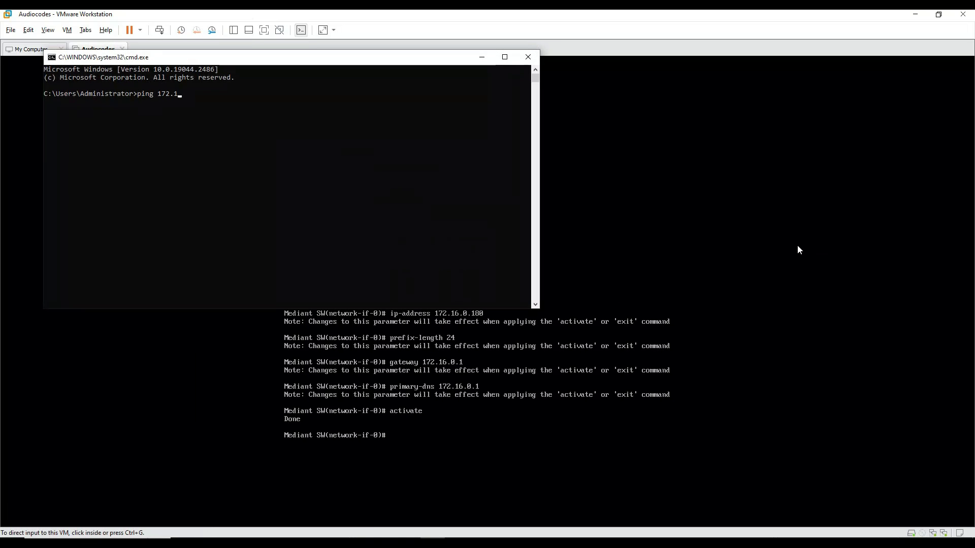
type("6.0.180")
type(" -t")
key("Return")
key("ctrl+c")
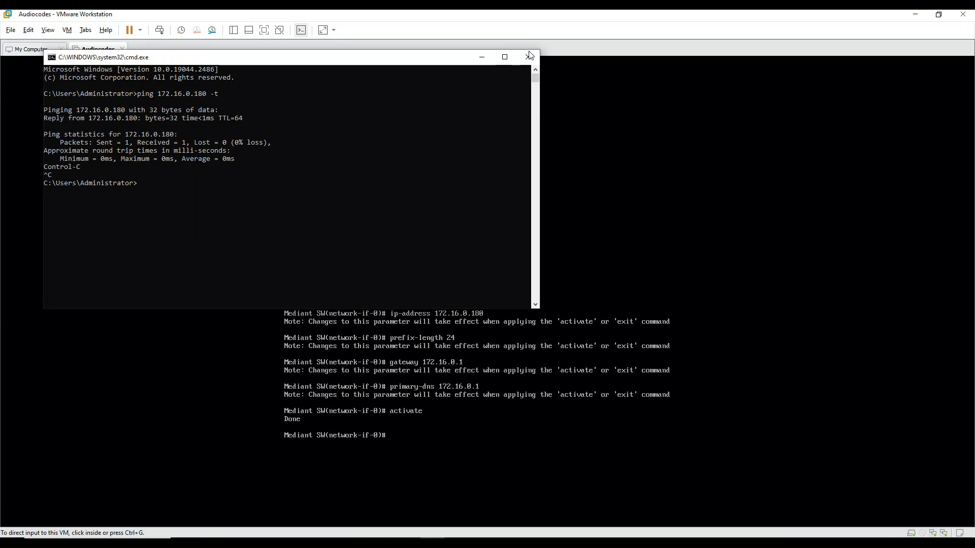
left_click(529, 59)
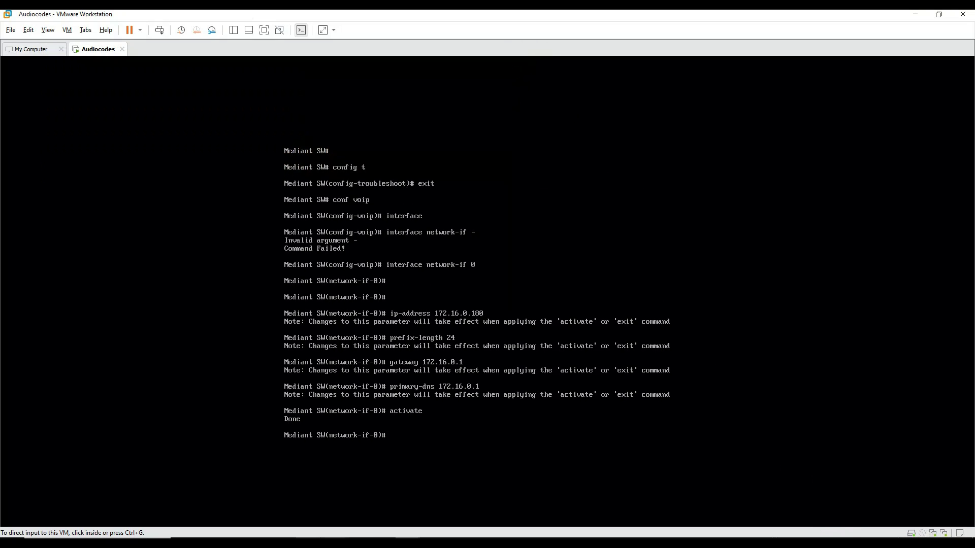
mouse_move(308, 543)
Step: Load 172.16.0.180 in Chrome and proceed past the certificate warning
left_click(309, 543)
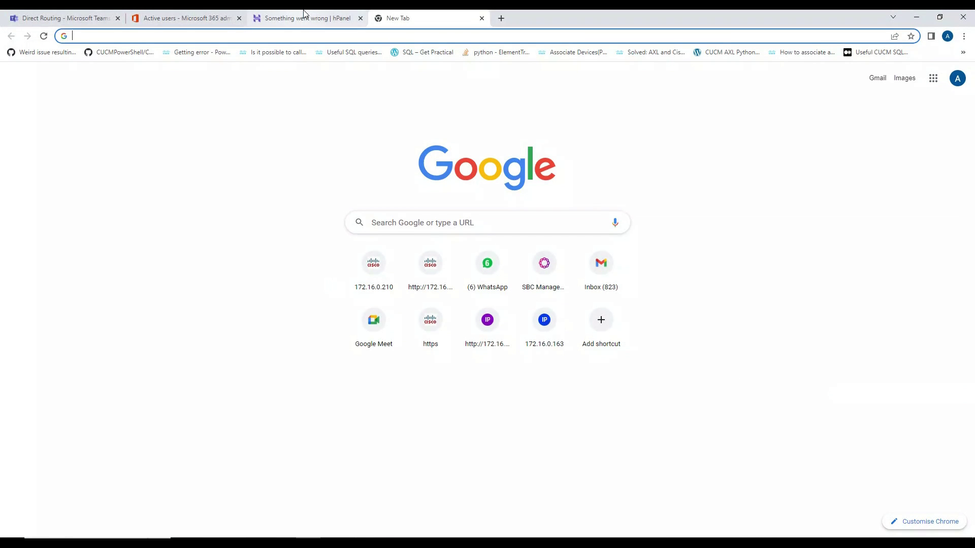
type("172.16.0.1")
key("BackSpace")
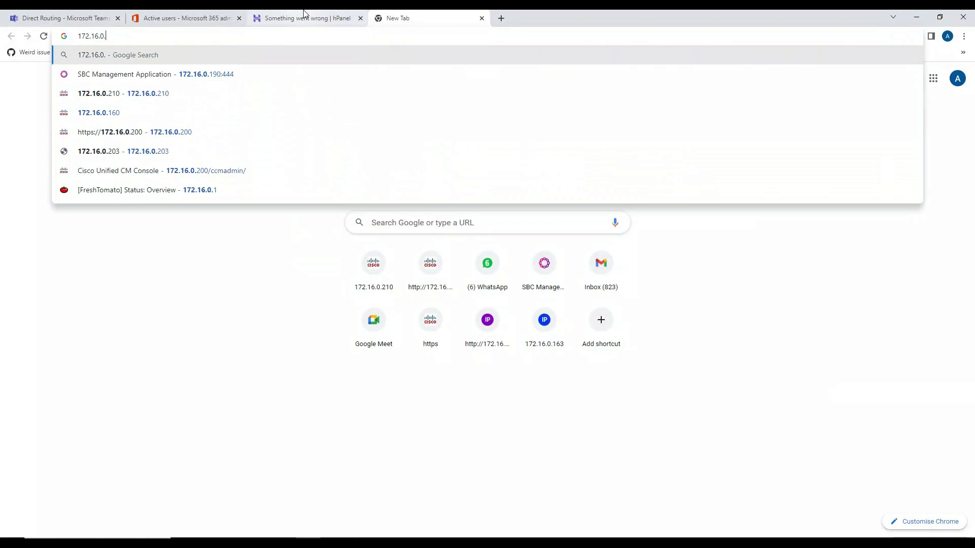
type("180")
key("Return")
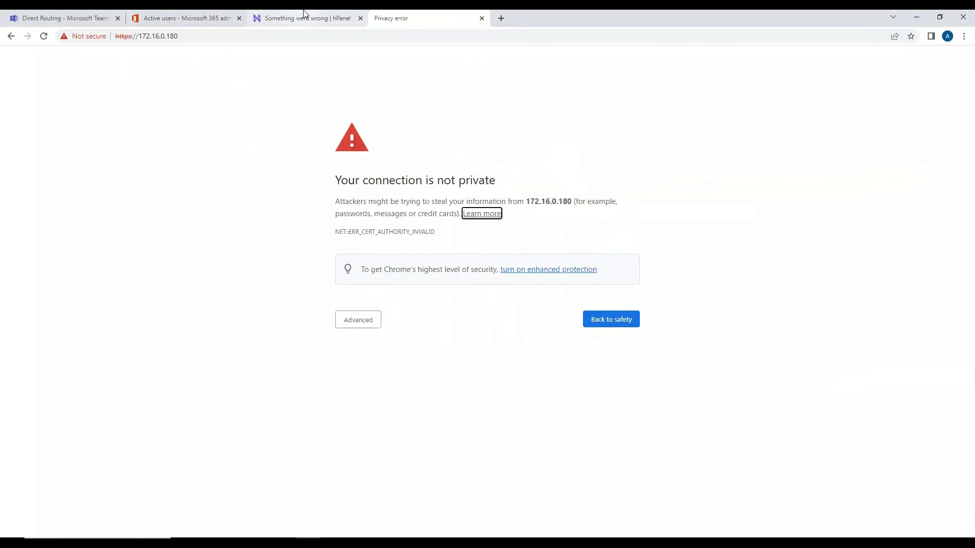
key("Tab")
key("Tab")
key("Tab")
key("Return")
key("Tab")
key("Return")
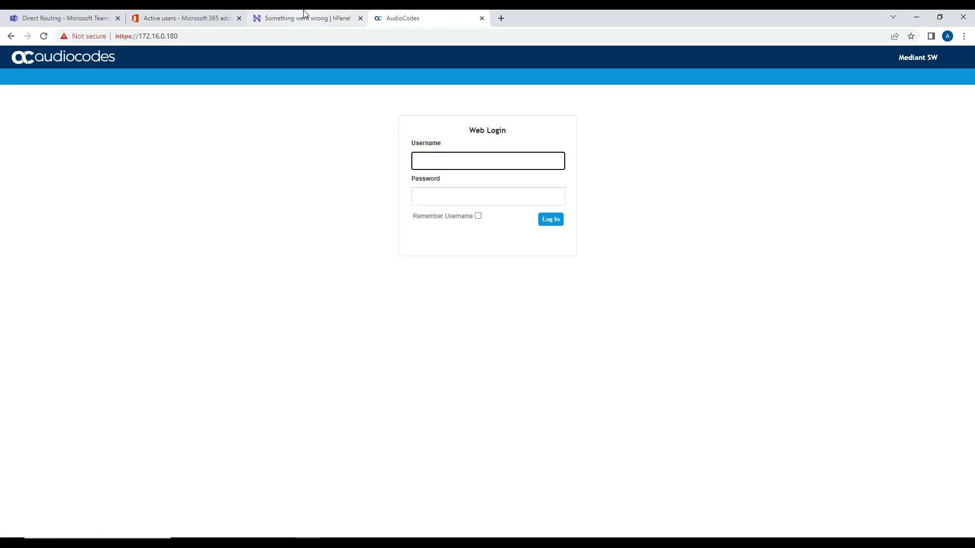
Step: Sign in with the administrator username and password
type("Admin")
key("Tab")
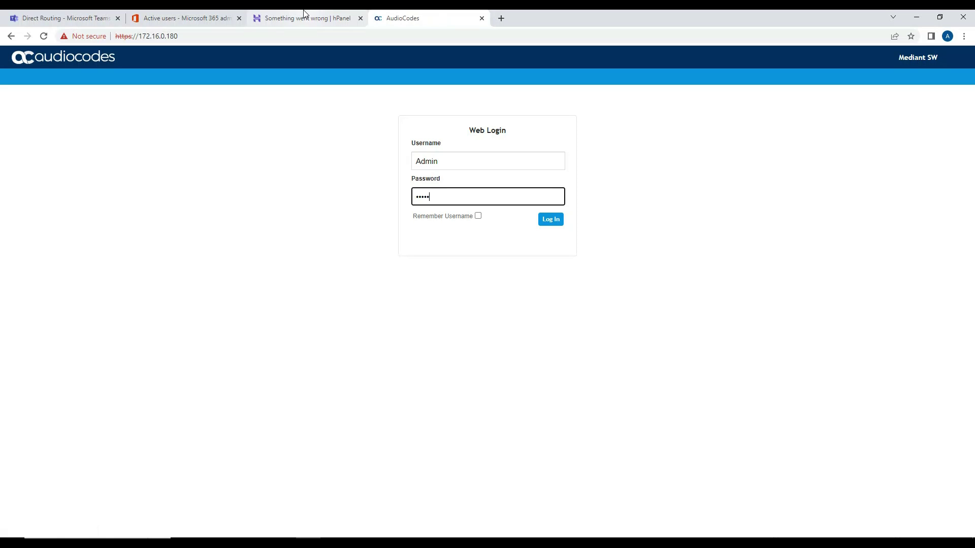
key("Return")
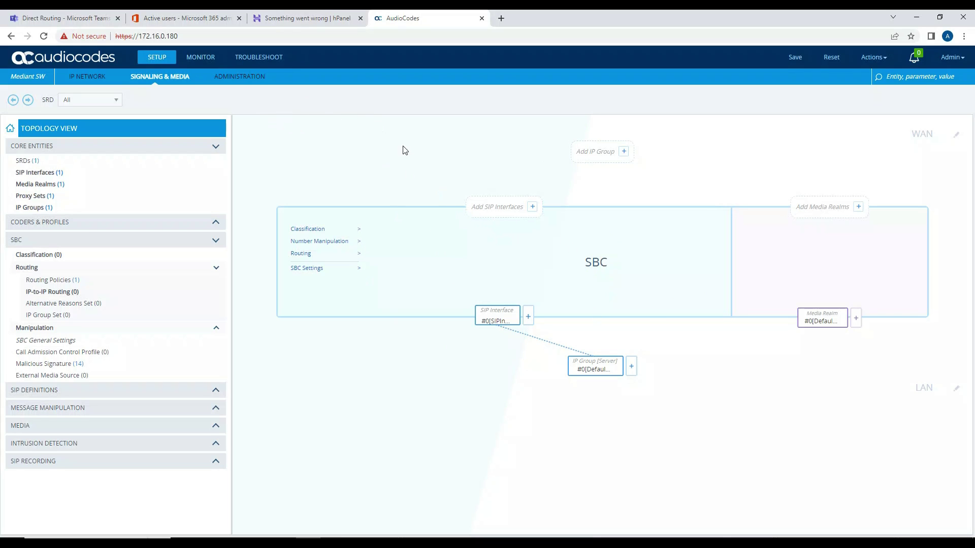
Step: Under Administration > Local Users, give the Admin account a new password
left_click(243, 82)
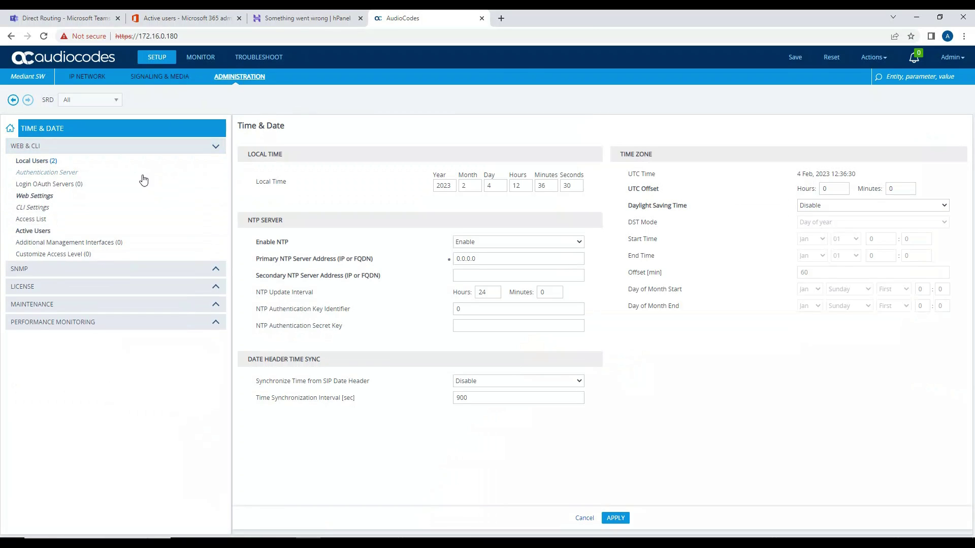
left_click(49, 165)
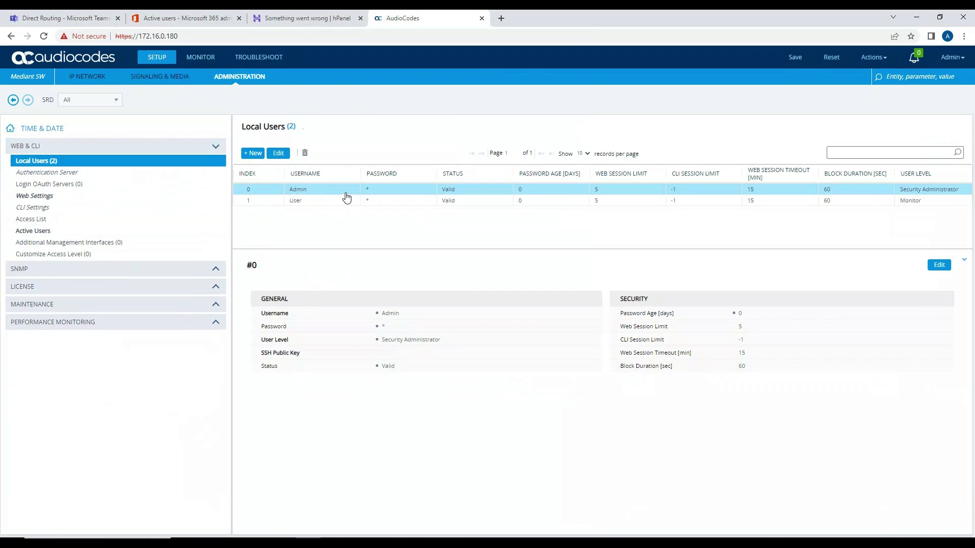
left_click(941, 266)
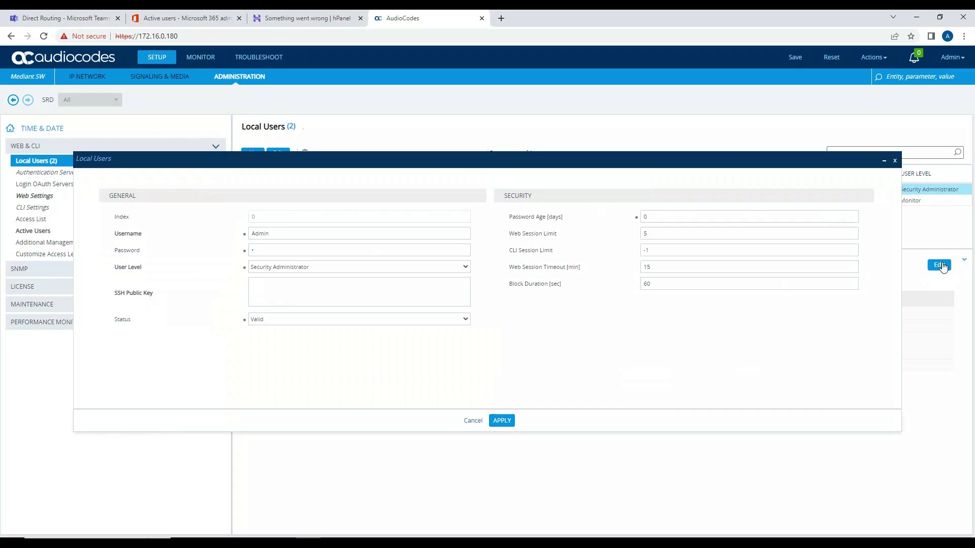
key("ctrl+a")
left_click(501, 421)
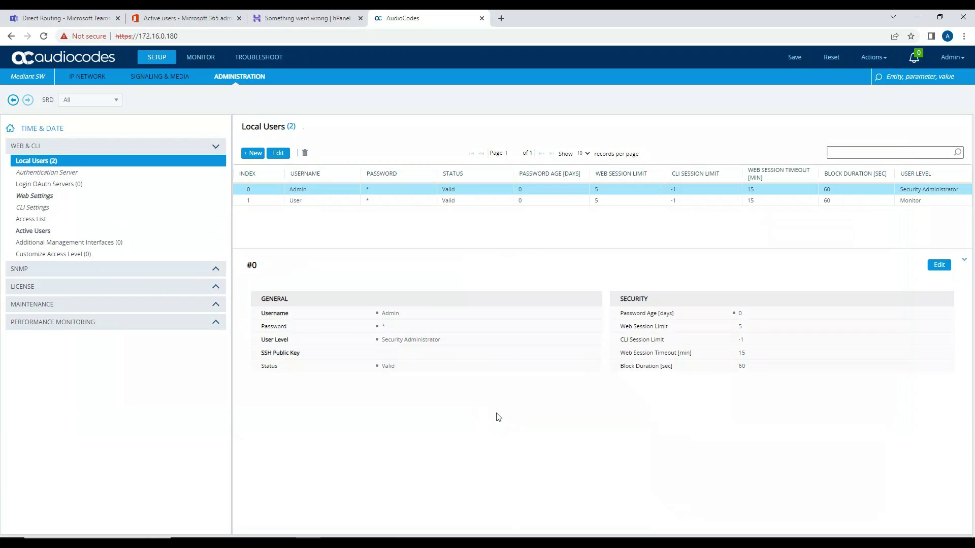
Step: Give the User account a new password and apply it
left_click(301, 209)
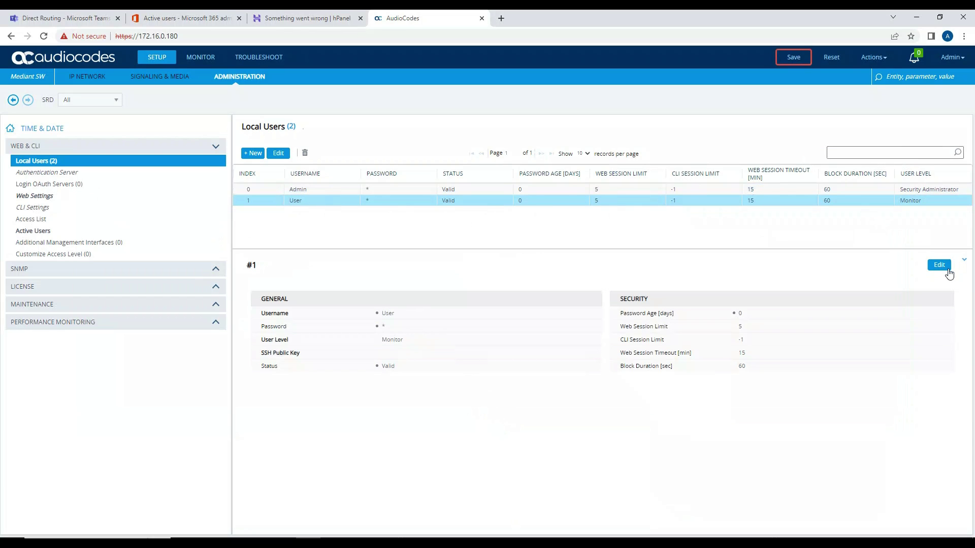
left_click(941, 266)
double_click(256, 246)
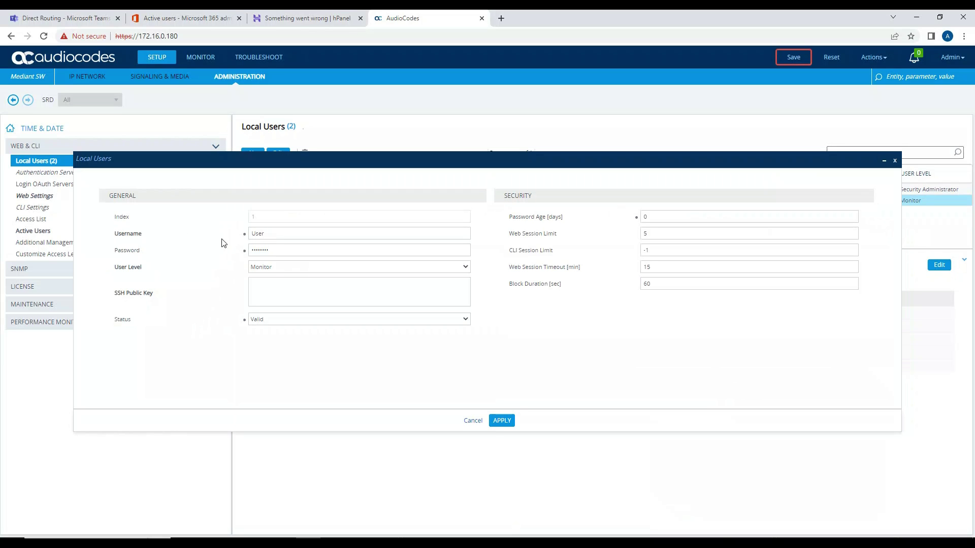
left_click(507, 423)
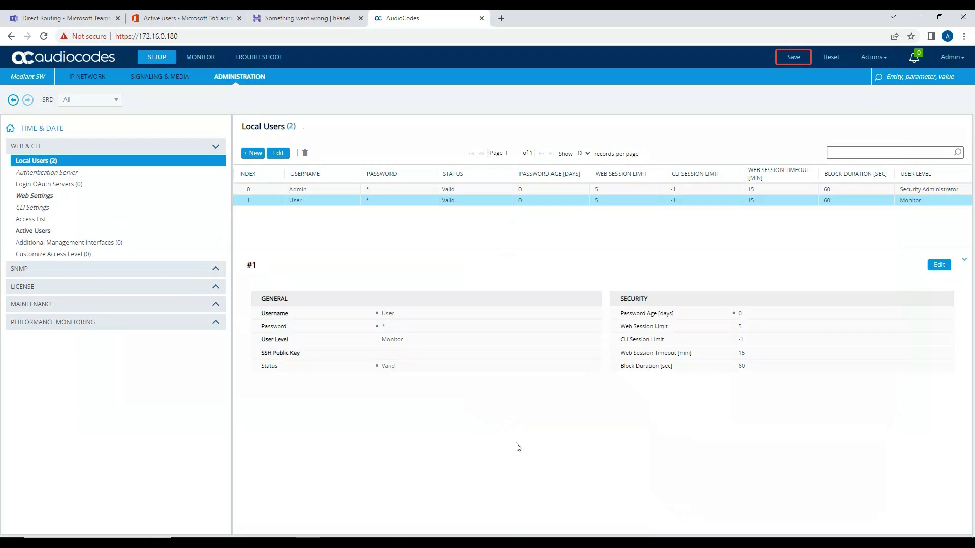